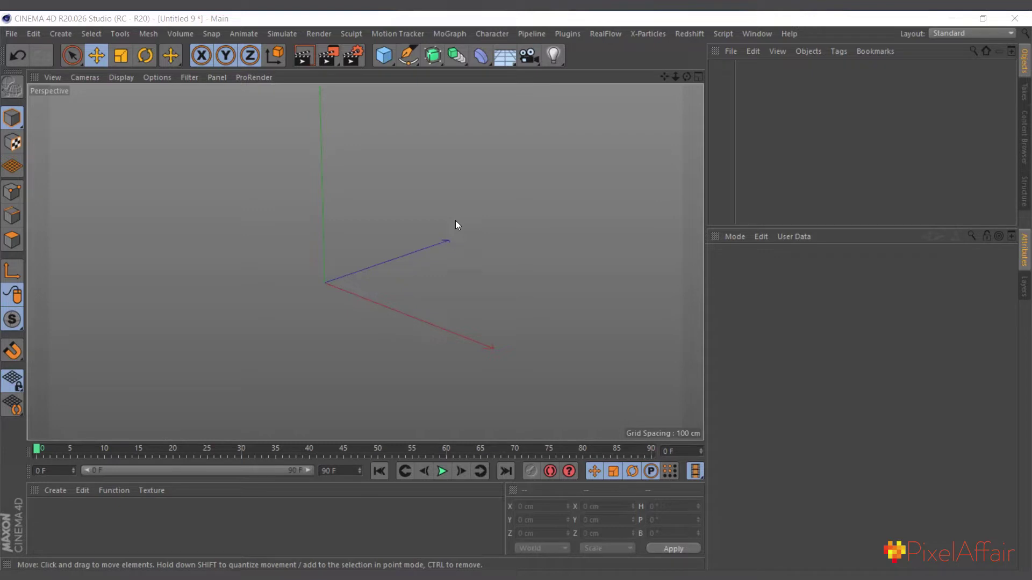
- Add a 400 cm Plane oriented to -Z and a cylindrical Wrap deformer with 200 cm radius
left_click_drag(384, 56, 492, 98)
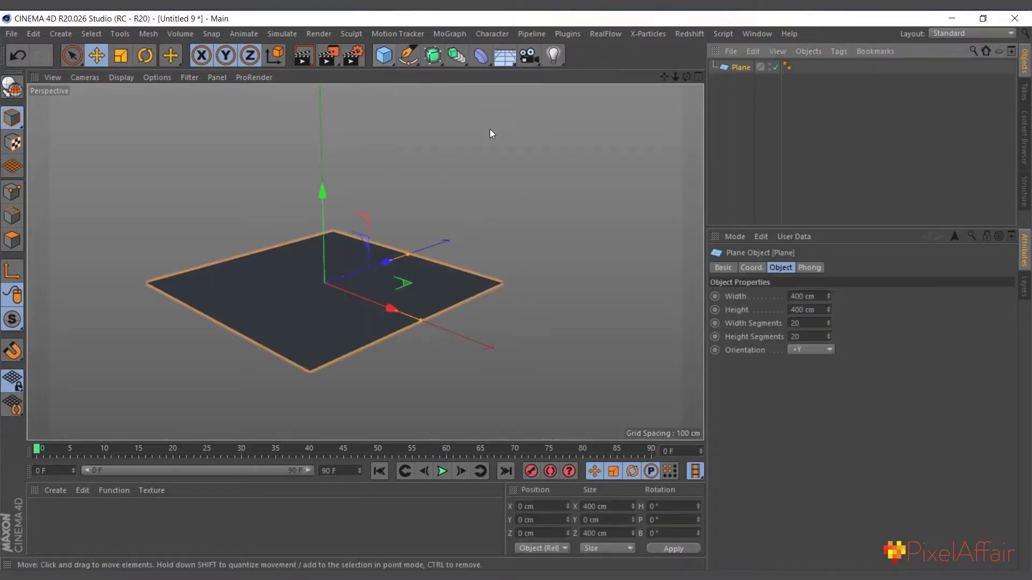
left_click(809, 350)
left_click(807, 430)
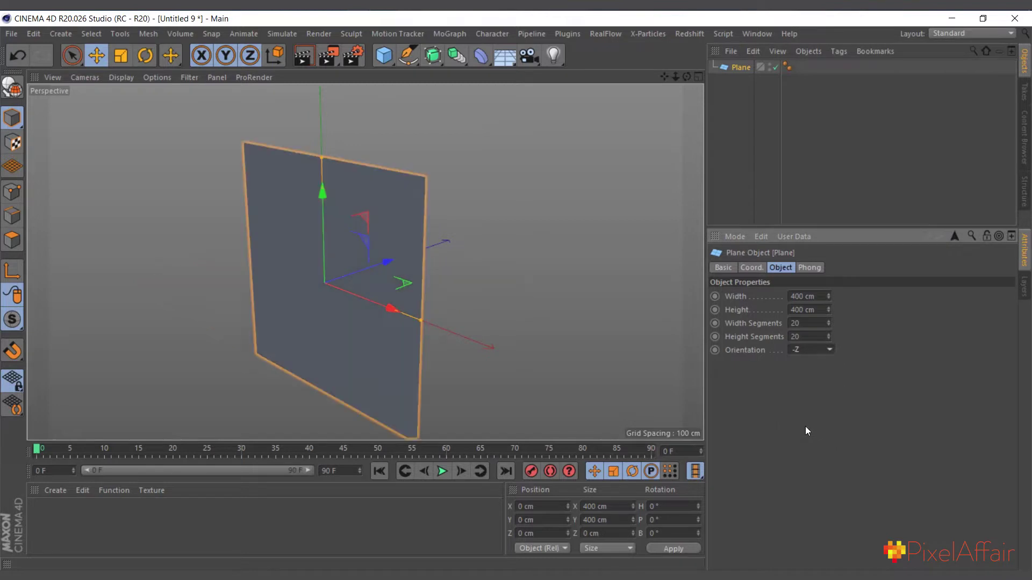
left_click_drag(452, 282, 434, 277, "alt")
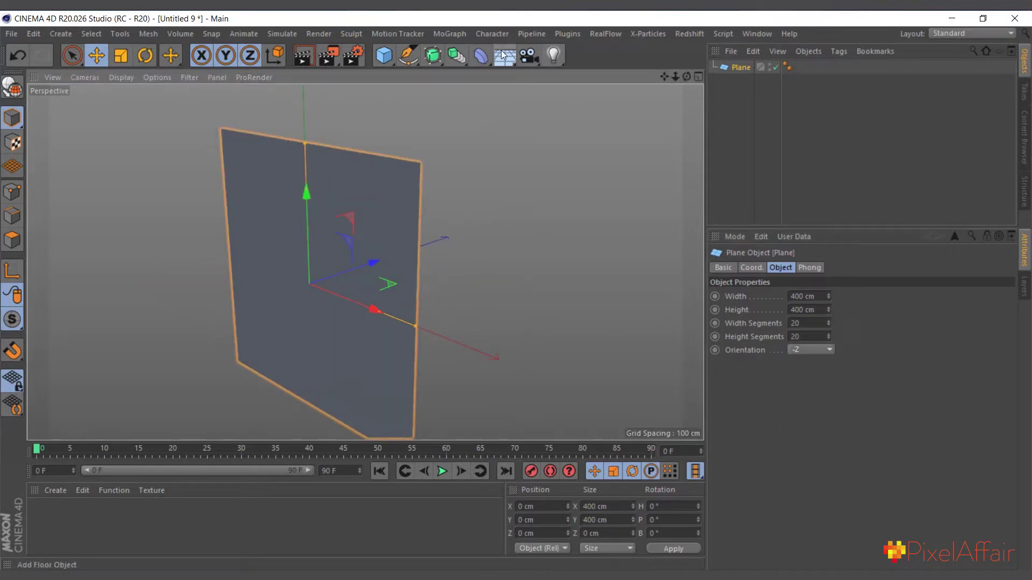
left_click_drag(481, 56, 724, 170)
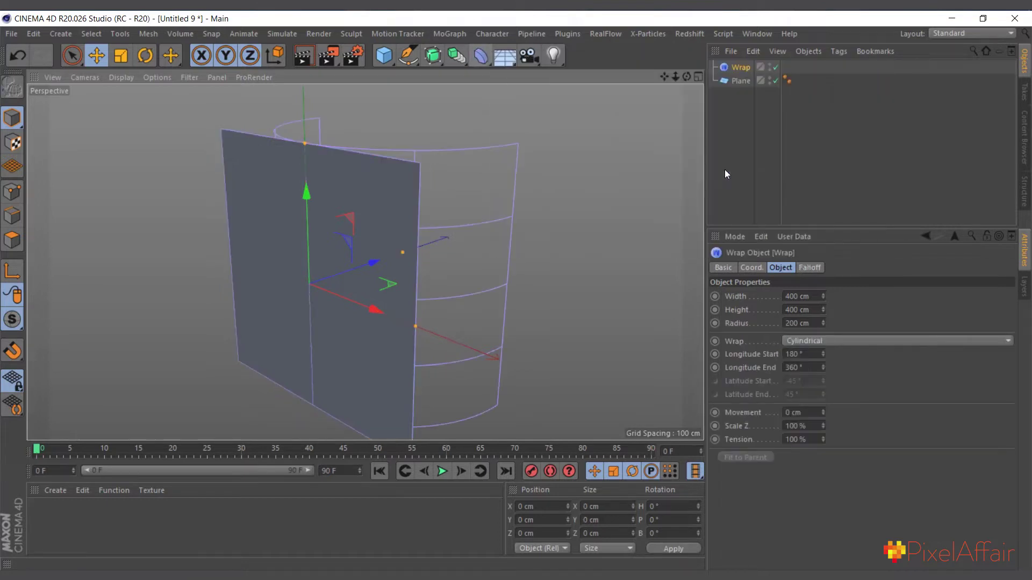
- Parent Wrap under the Plane so it curves into an arc, then try different Width values
left_click(59, 33)
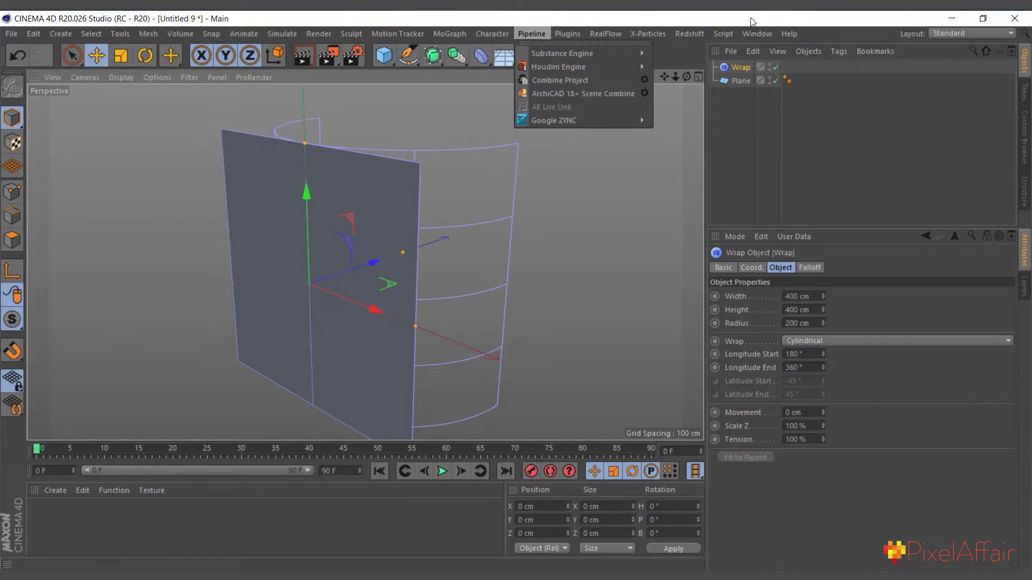
left_click(752, 21)
left_click_drag(739, 80, 741, 78)
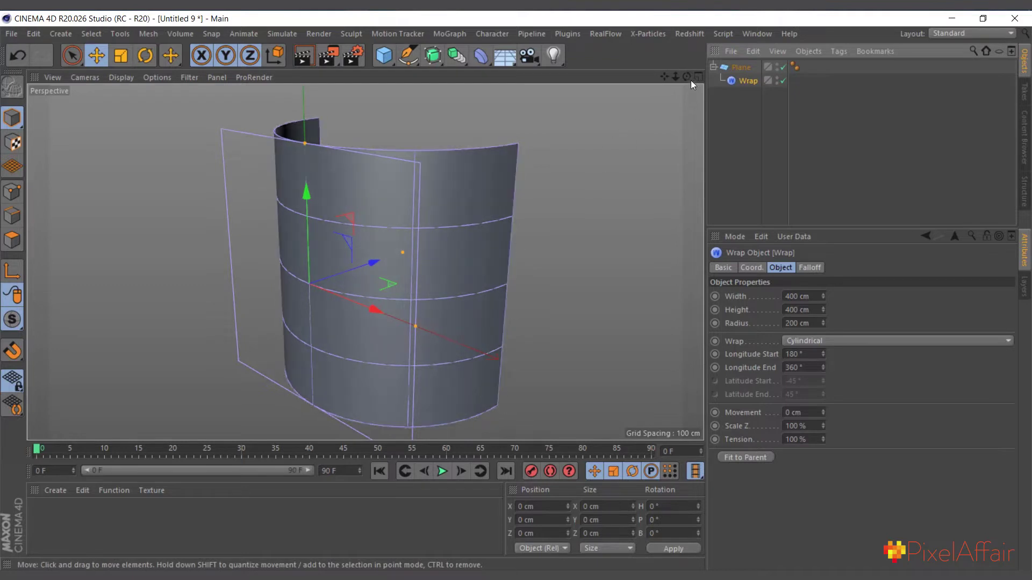
left_click_drag(686, 76, 321, 234)
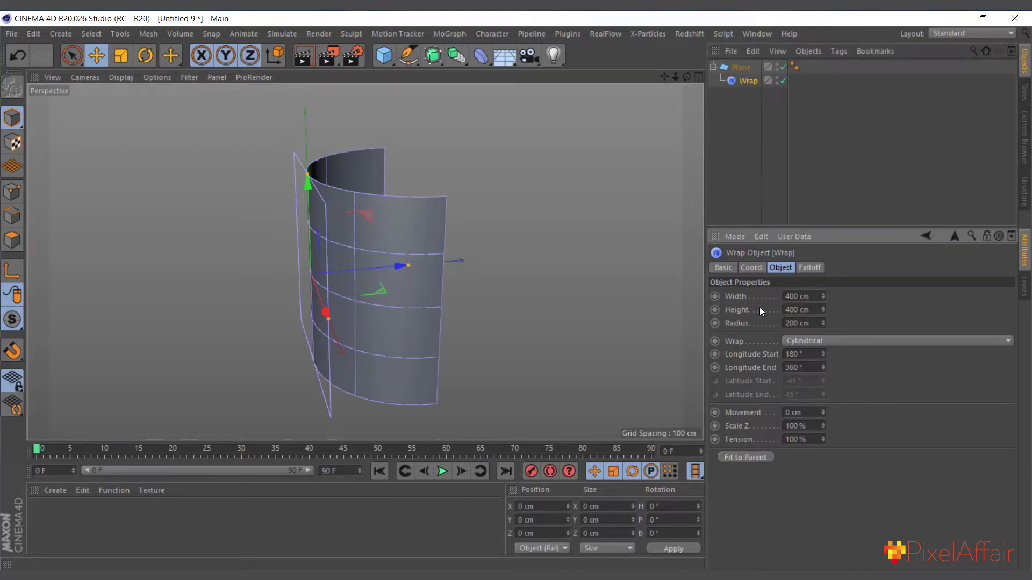
left_click_drag(822, 295, 820, 341)
- Set the Wrap's Longitude Start to 0° to widen the wrap
left_click(802, 340)
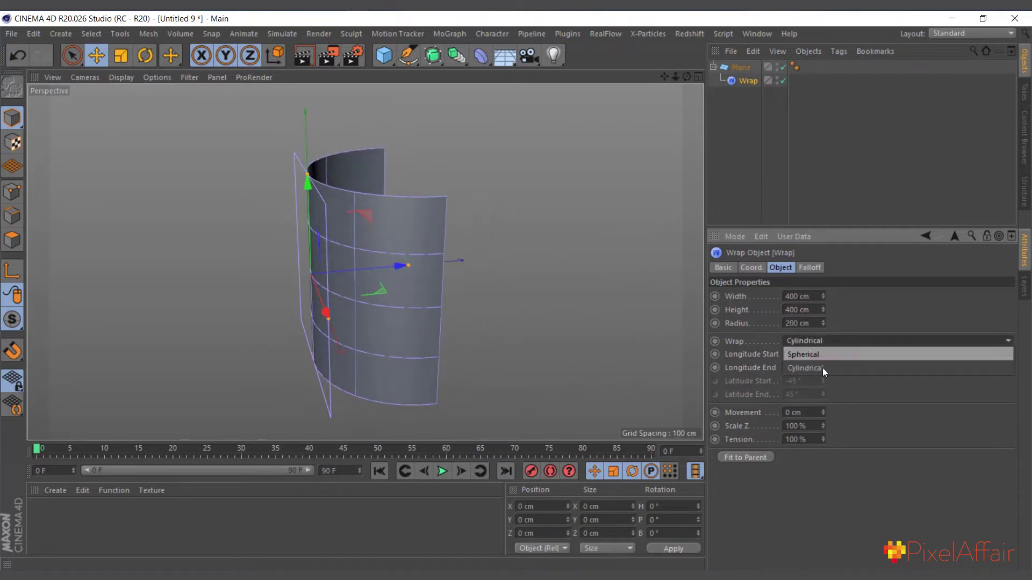
left_click(882, 318)
scroll(441, 297, "up", 3)
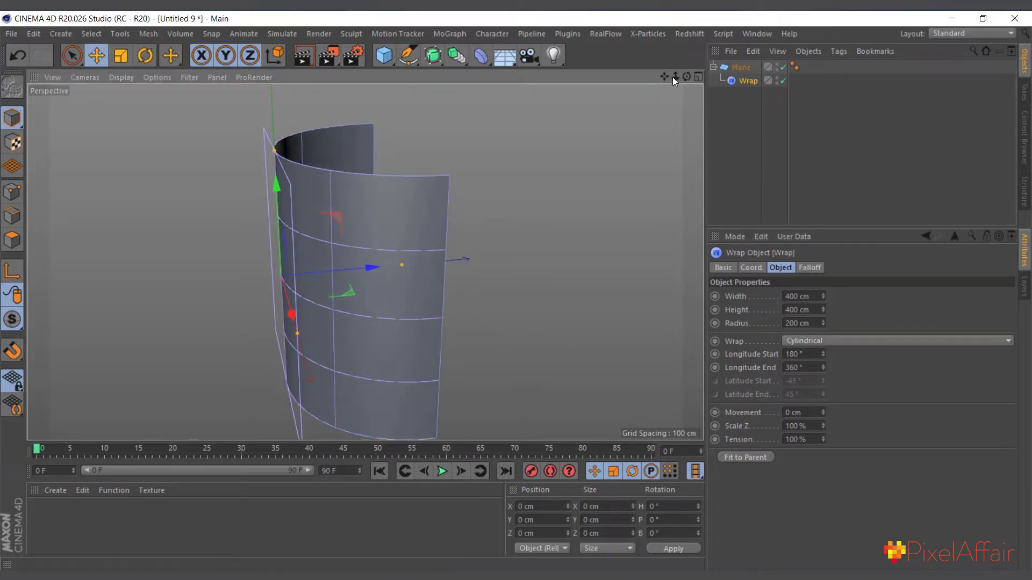
left_click_drag(666, 76, 661, 70)
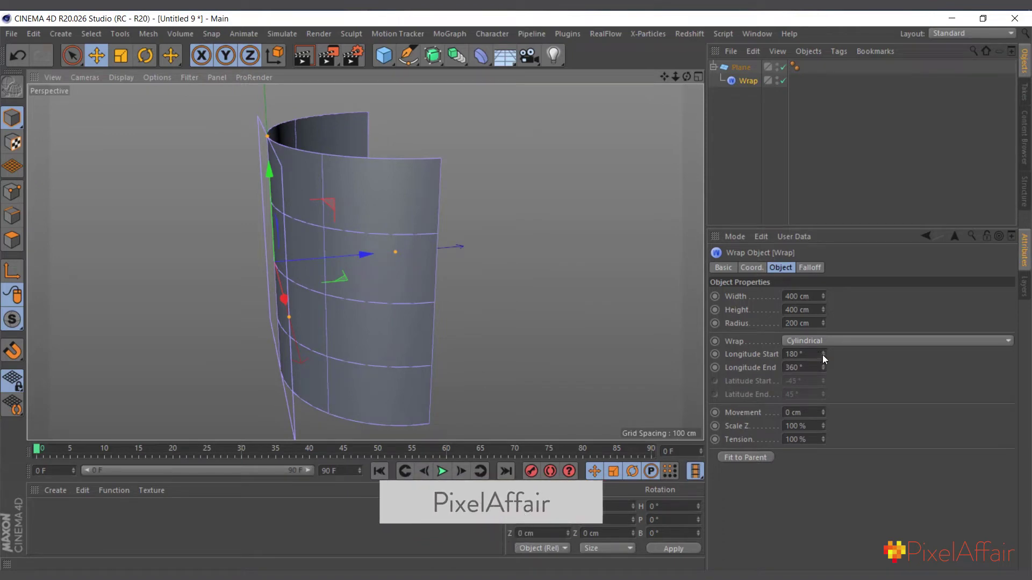
left_click_drag(823, 355, 785, 472)
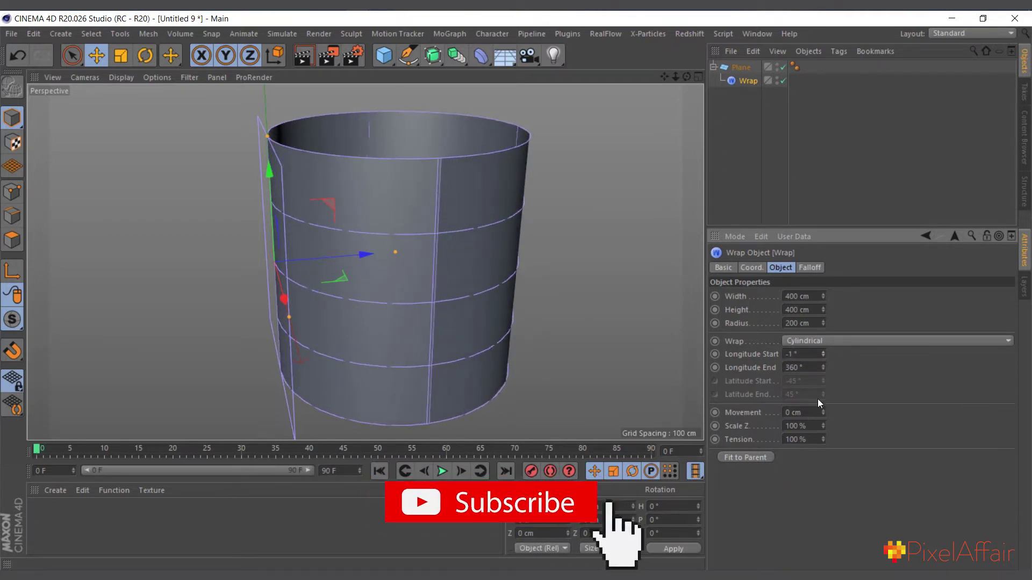
left_click(791, 354)
type("0")
key("Return")
- Bring Longitude End back to 360° so the plane closes into a full cylinder
mouse_move(825, 370)
left_mouse_down()
mouse_move(808, 512)
mouse_move(833, 372)
left_mouse_up()
right_click(827, 367)
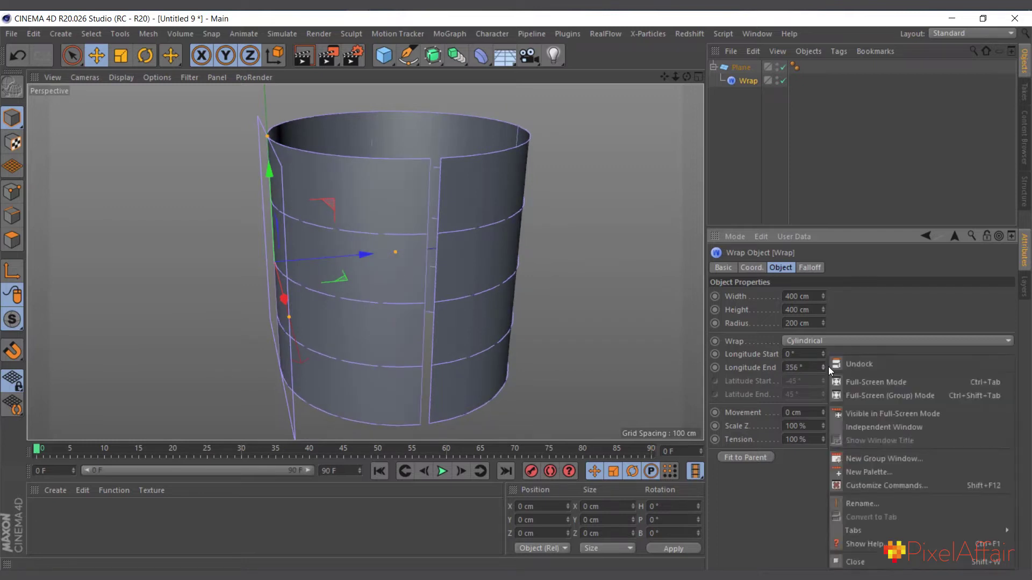
key("Escape")
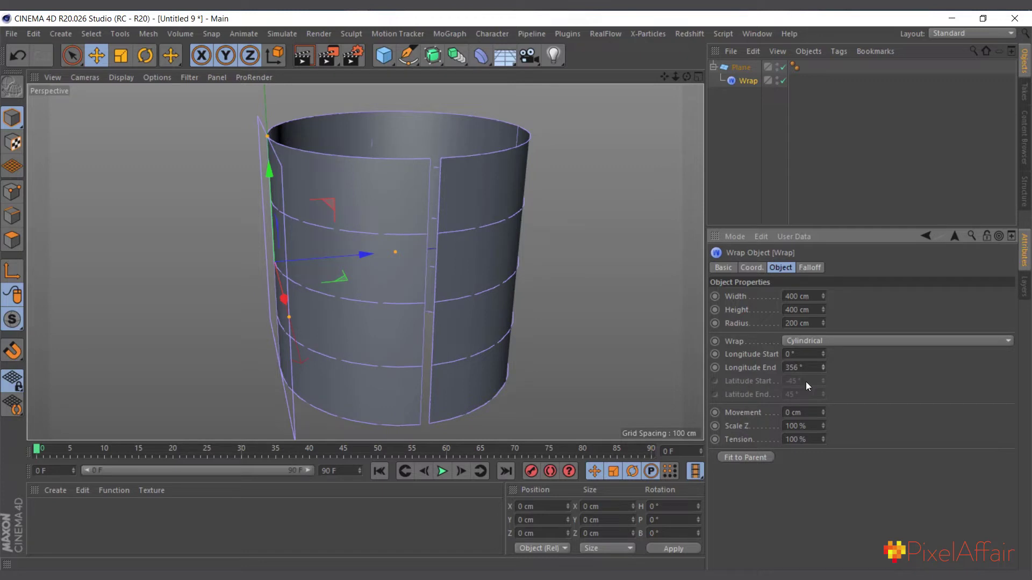
left_click_drag(825, 369, 825, 366)
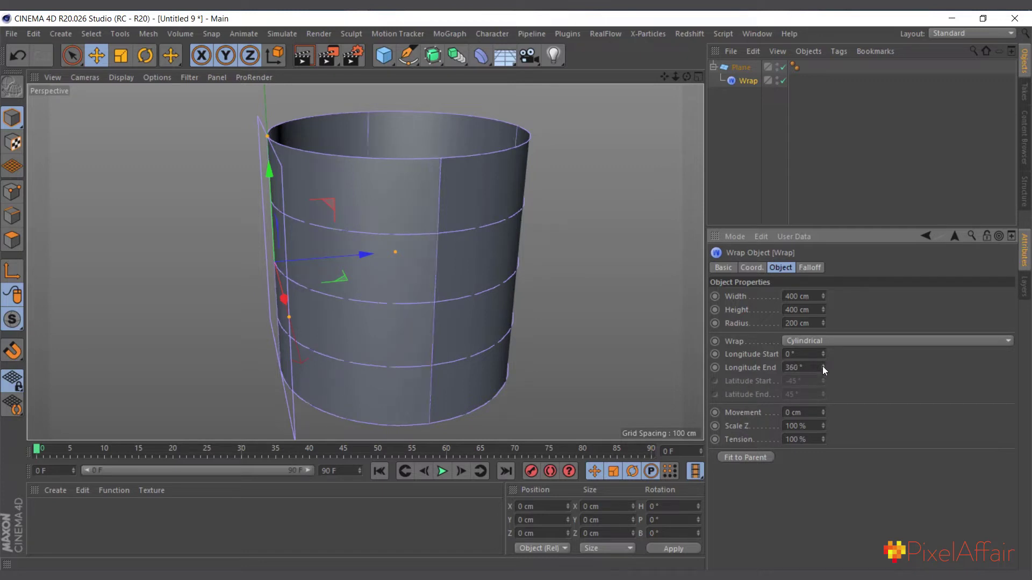
- Switch the Wrap to Spherical with Latitude Start -89° and Latitude End 90°
left_click(833, 340)
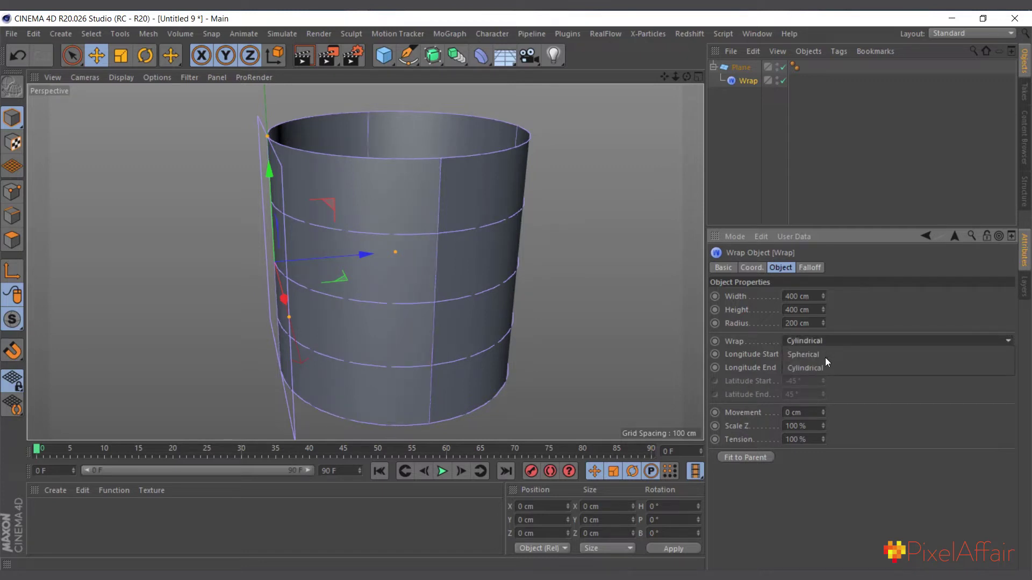
left_click(825, 356)
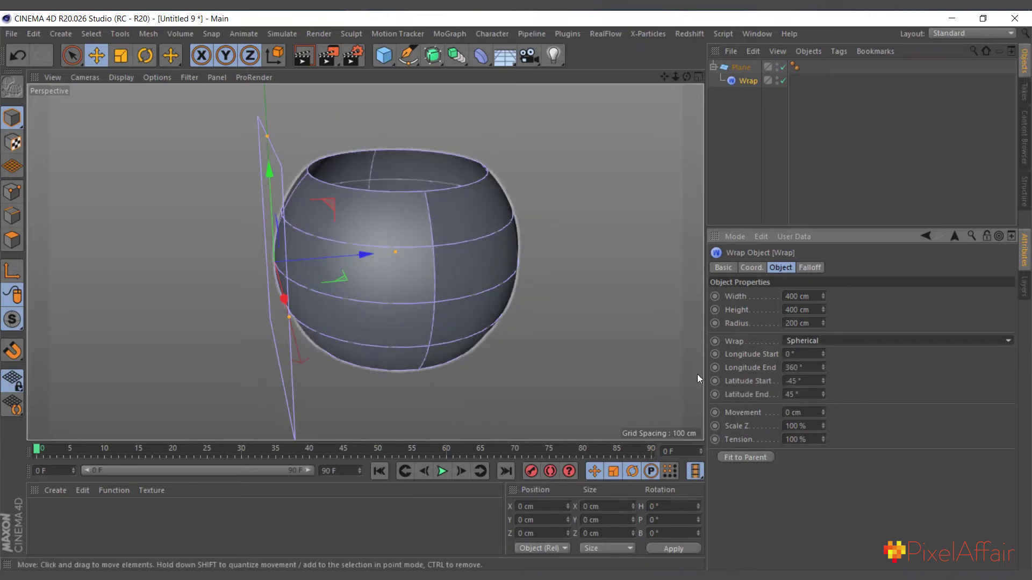
left_click_drag(822, 381, 826, 406)
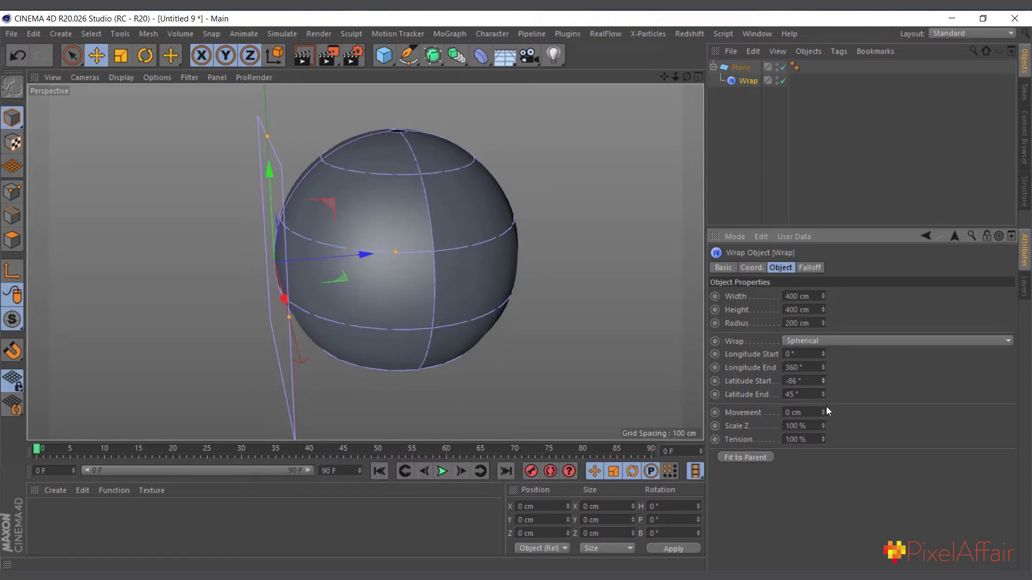
left_click(824, 382)
left_click(824, 382)
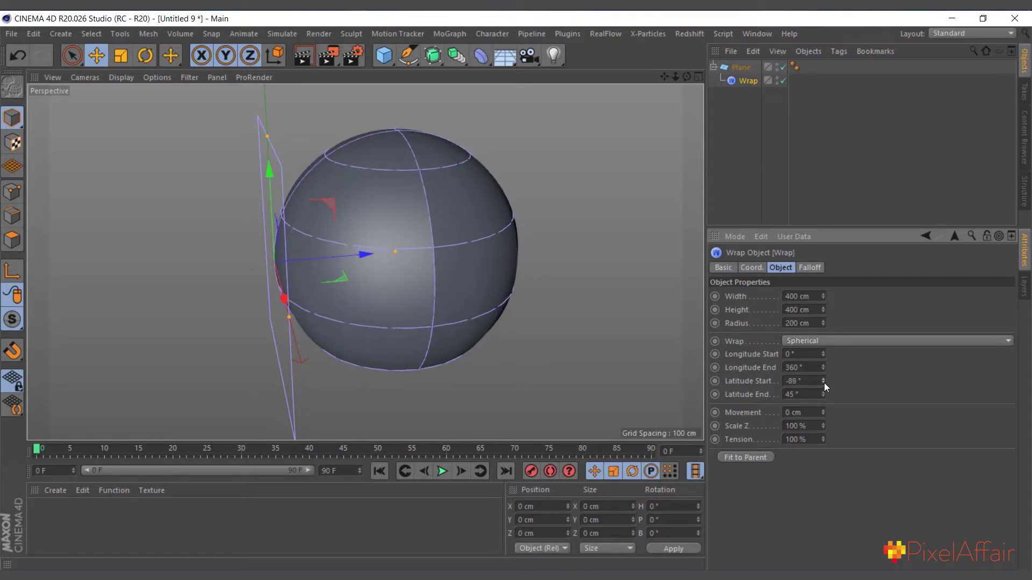
left_click_drag(821, 399, 821, 364)
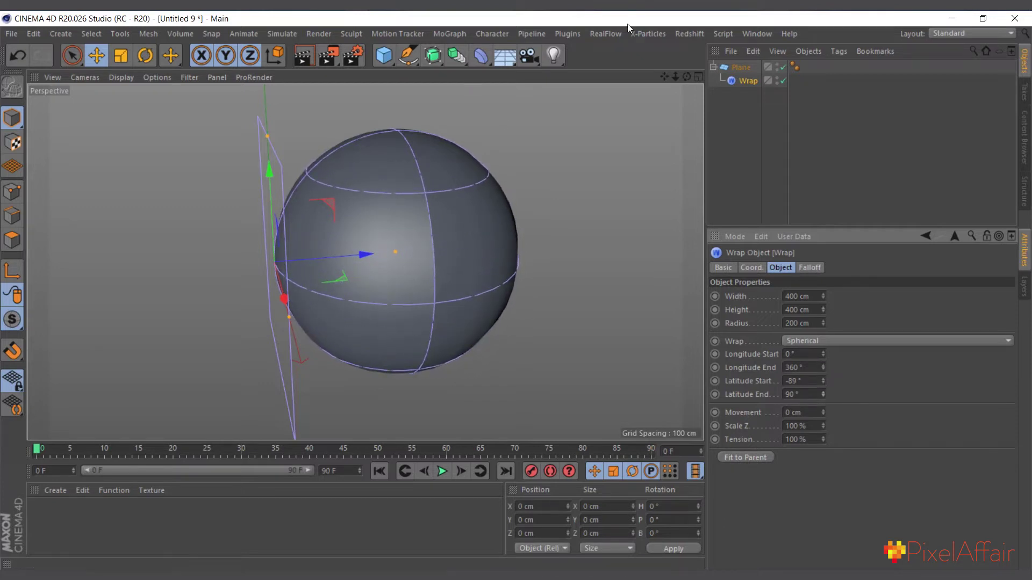
left_click_drag(687, 76, 779, 64)
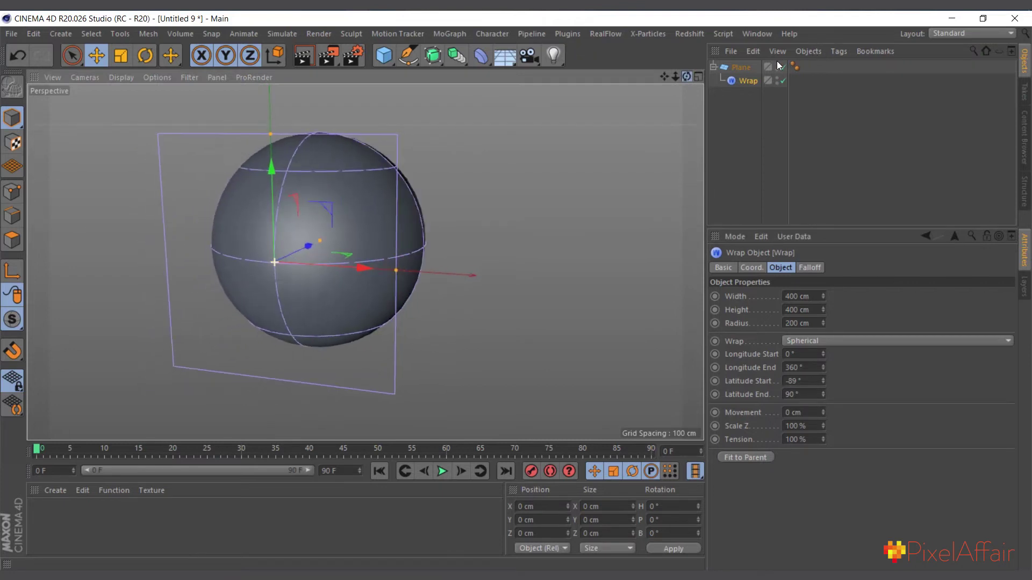
left_click(741, 67)
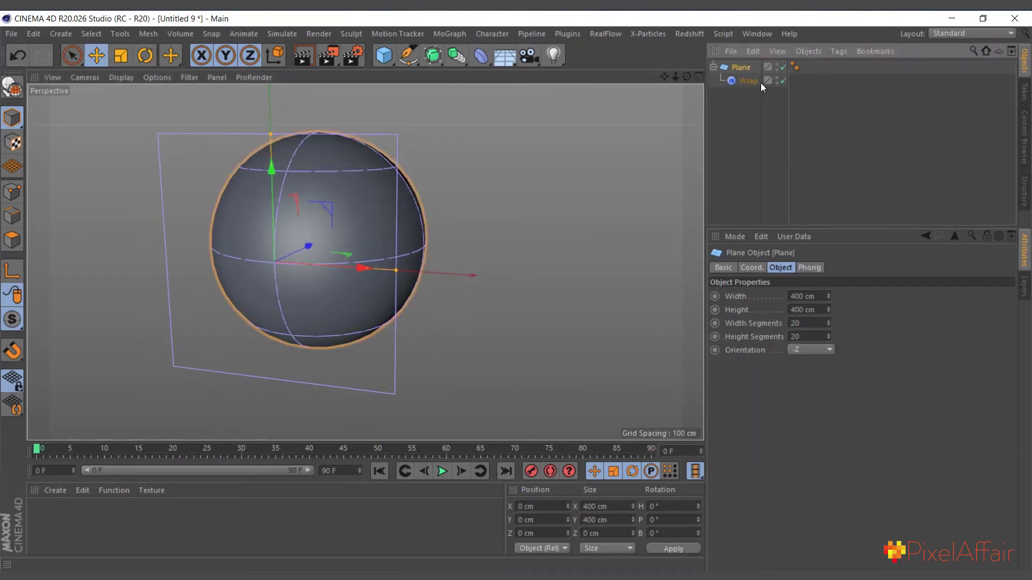
left_click(747, 82)
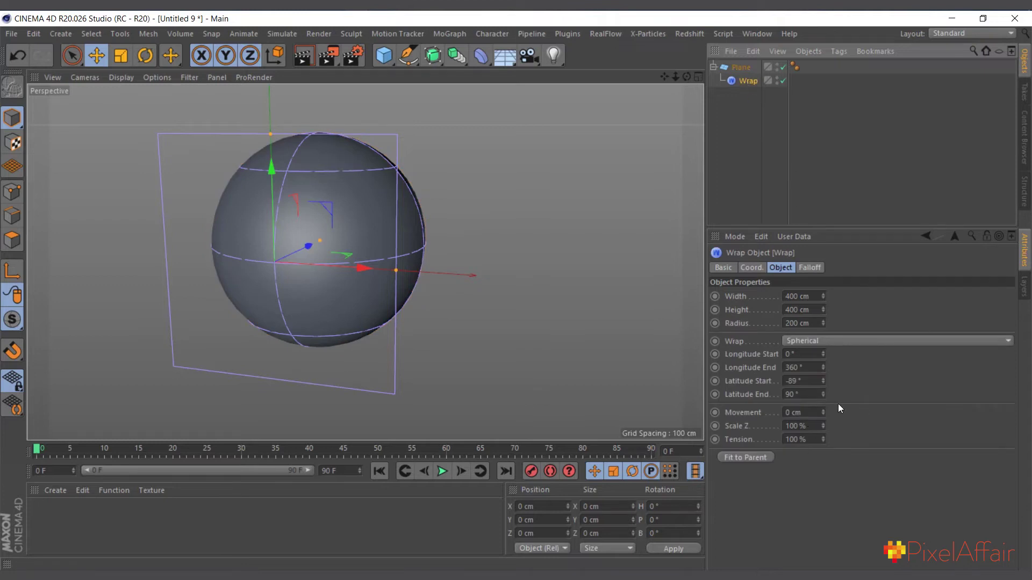
left_click_drag(824, 412, 754, 311)
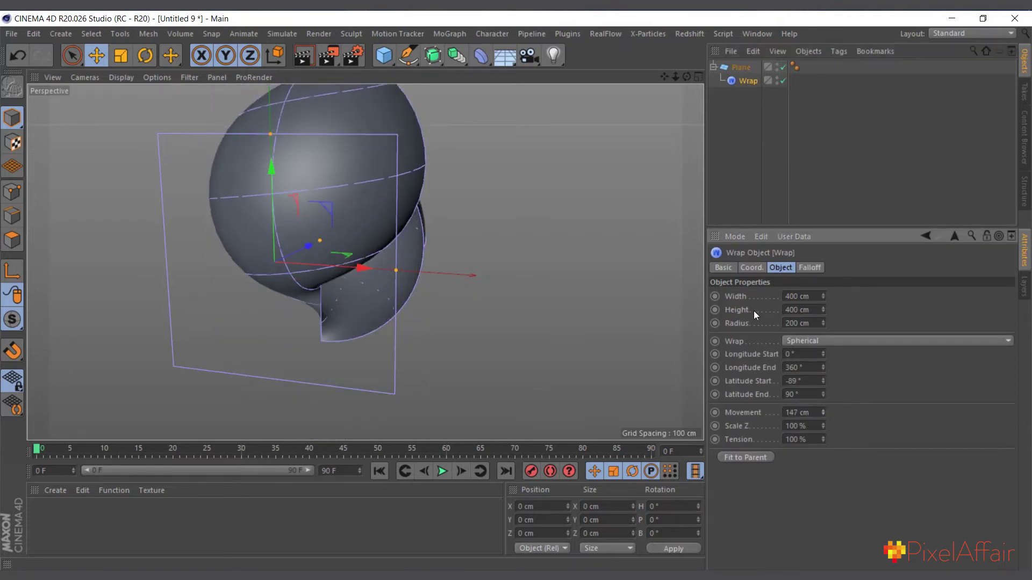
right_click(823, 413)
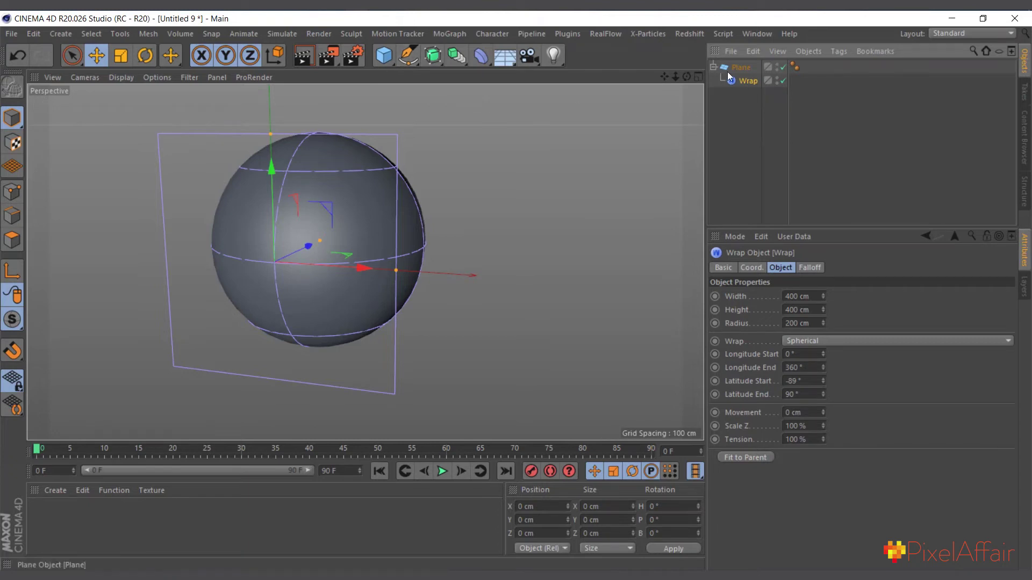
left_click(384, 55)
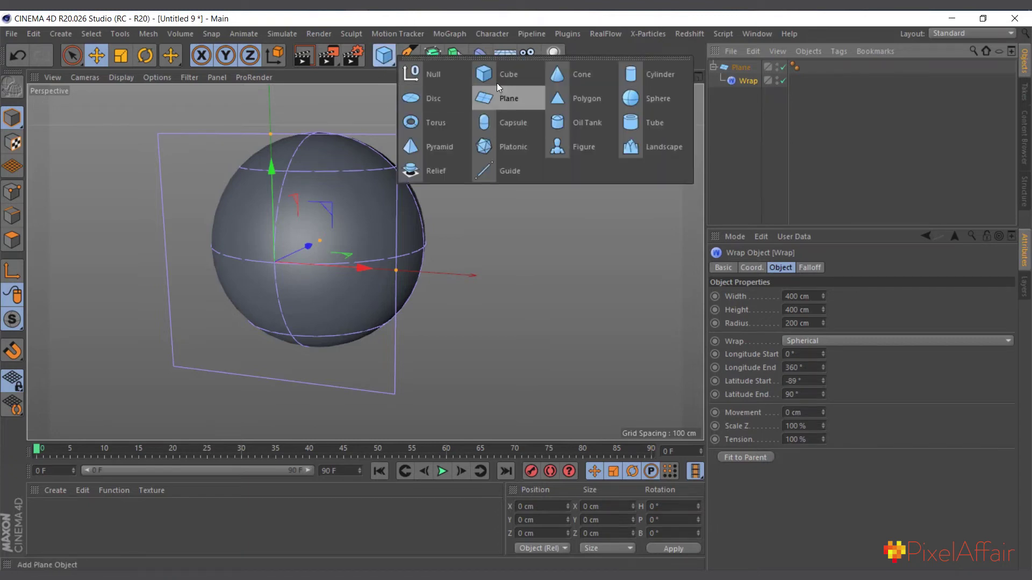
- Add a Cube, put the Wrap under it, and hide the Plane in viewport and render
left_click(524, 71)
left_click_drag(749, 65, 746, 66)
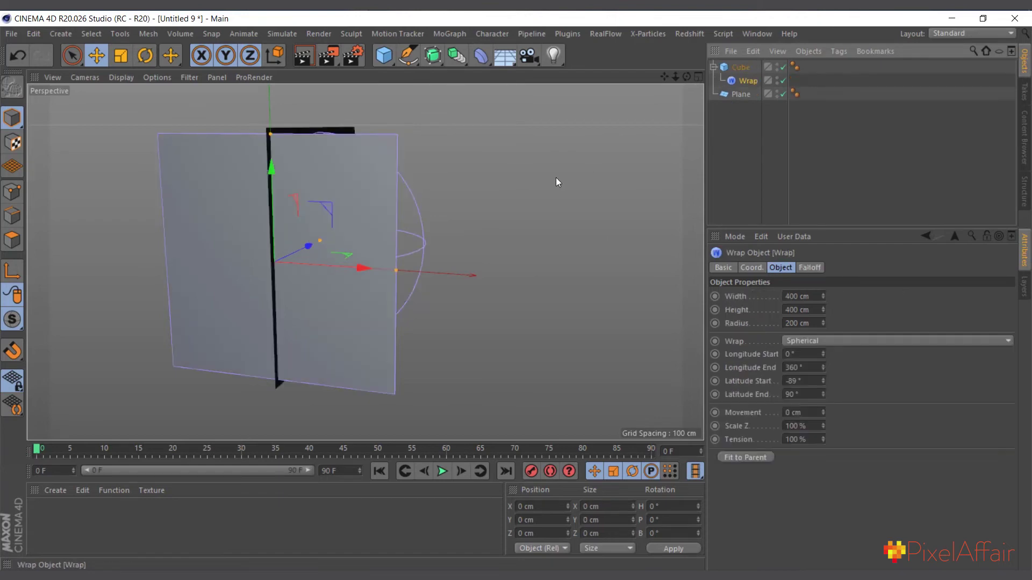
left_click(776, 91)
left_click(777, 97)
left_click_drag(688, 75, 624, 90)
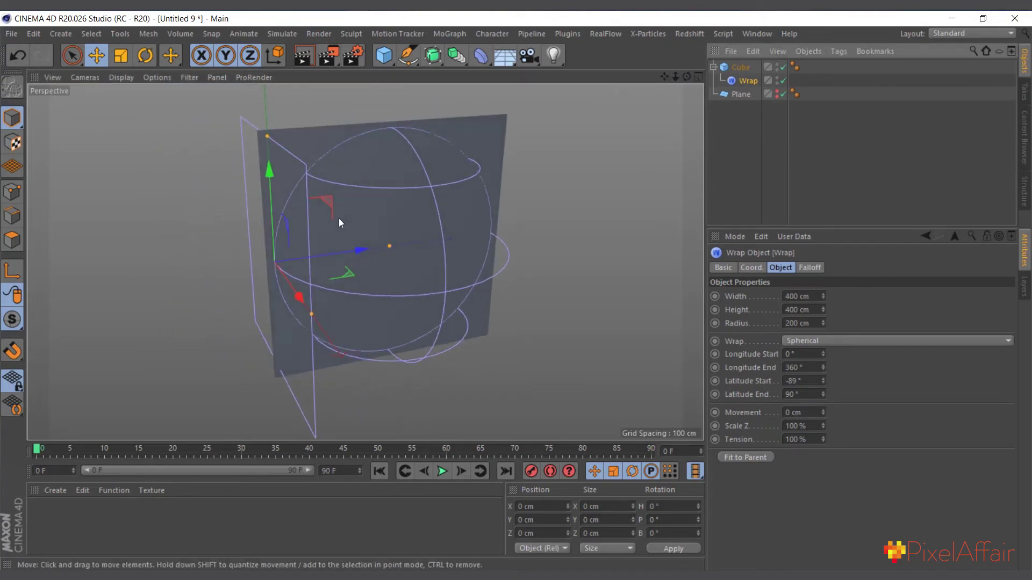
- Move the cube along Z and give it 10 X segments and 100 Y segments
left_click(171, 55)
left_click_drag(361, 246, 446, 240)
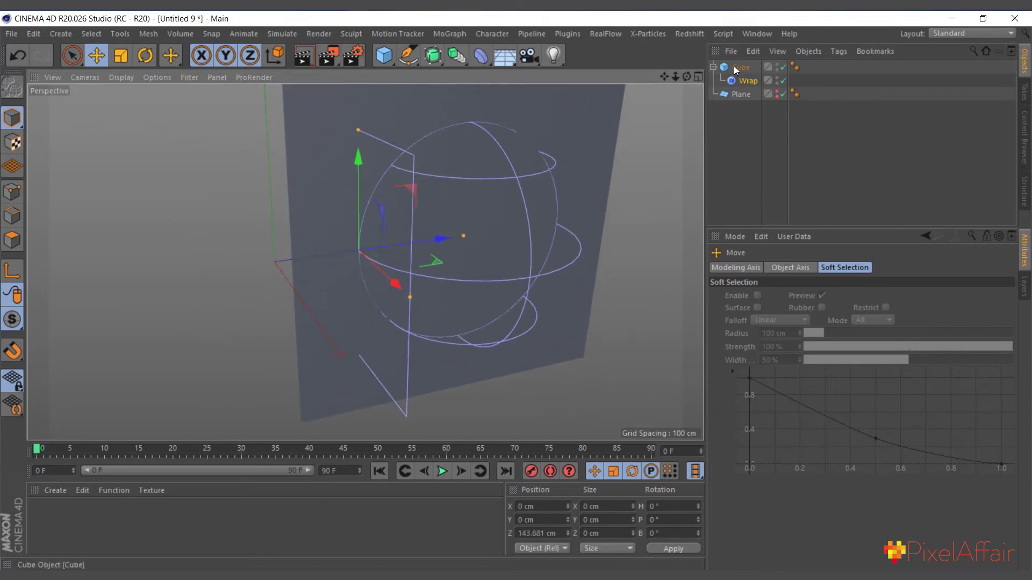
left_click(738, 67)
left_click(880, 296)
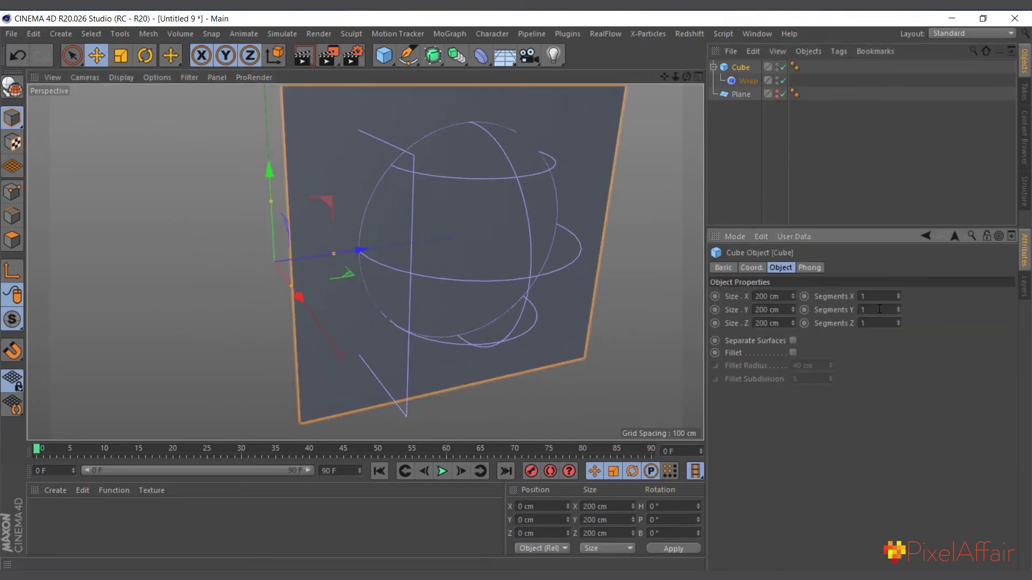
type("10")
left_click(879, 309)
type("100")
key("Return")
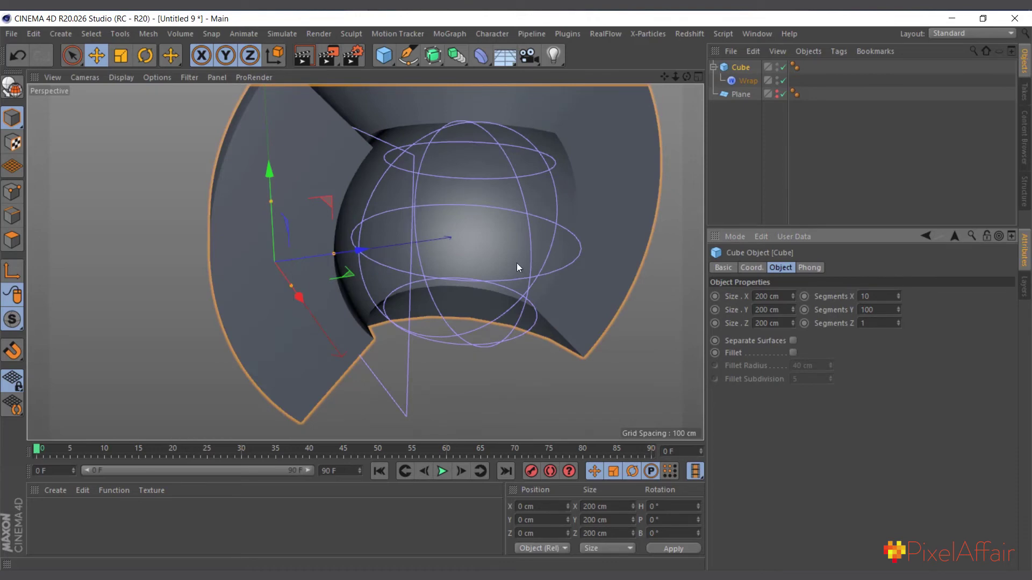
left_click_drag(517, 263, 293, 295, "alt")
- Slide the Wrap along Z, resize the cube to 378 × 278 × 220 cm, and unparent Wrap
left_click(744, 80)
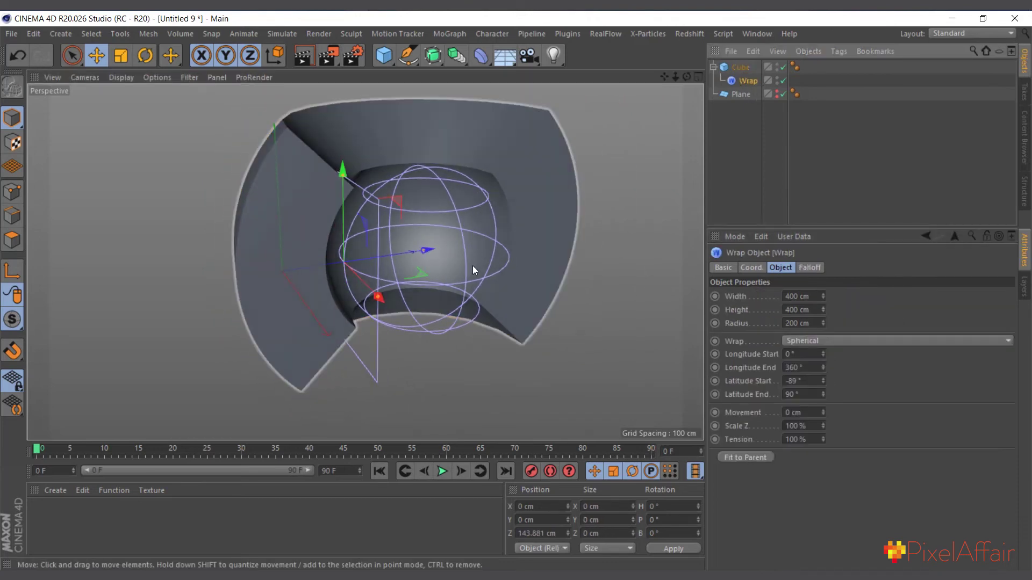
left_click_drag(687, 77, 544, 143)
mouse_move(385, 243)
left_mouse_down()
mouse_move(418, 253)
mouse_move(385, 260)
left_mouse_up()
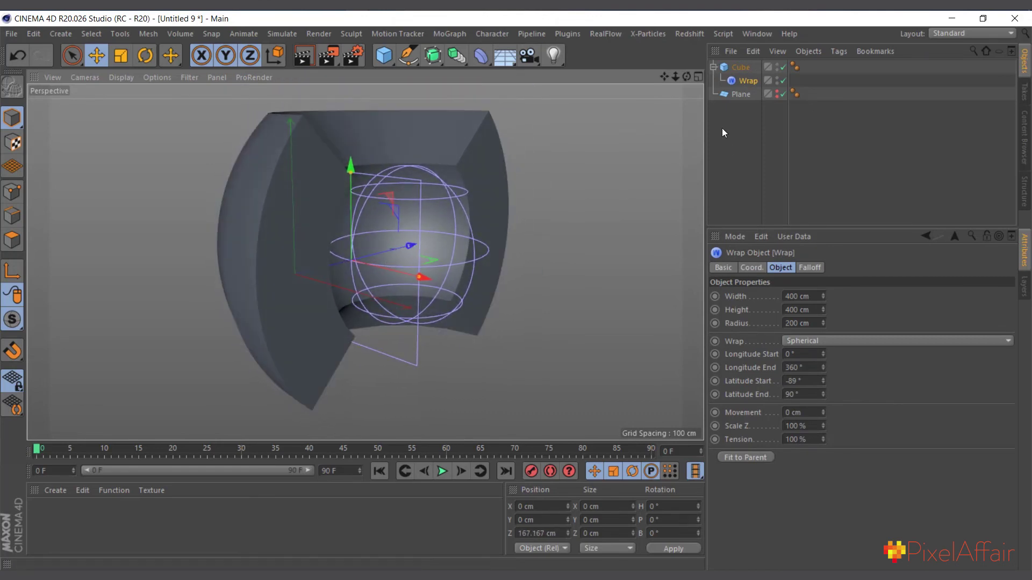
left_click(736, 67)
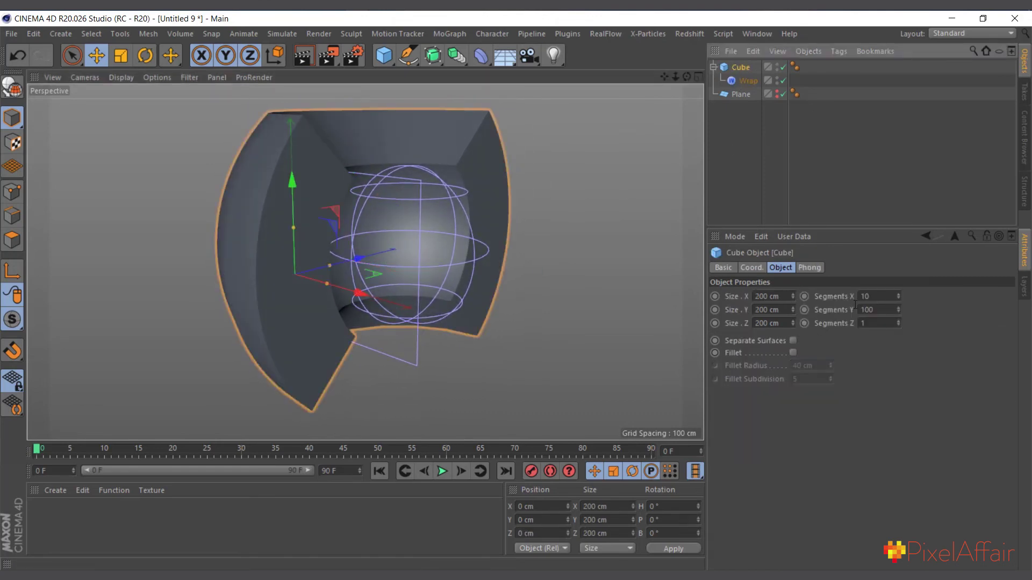
left_click_drag(793, 296, 763, 175)
left_click_drag(792, 313, 792, 283)
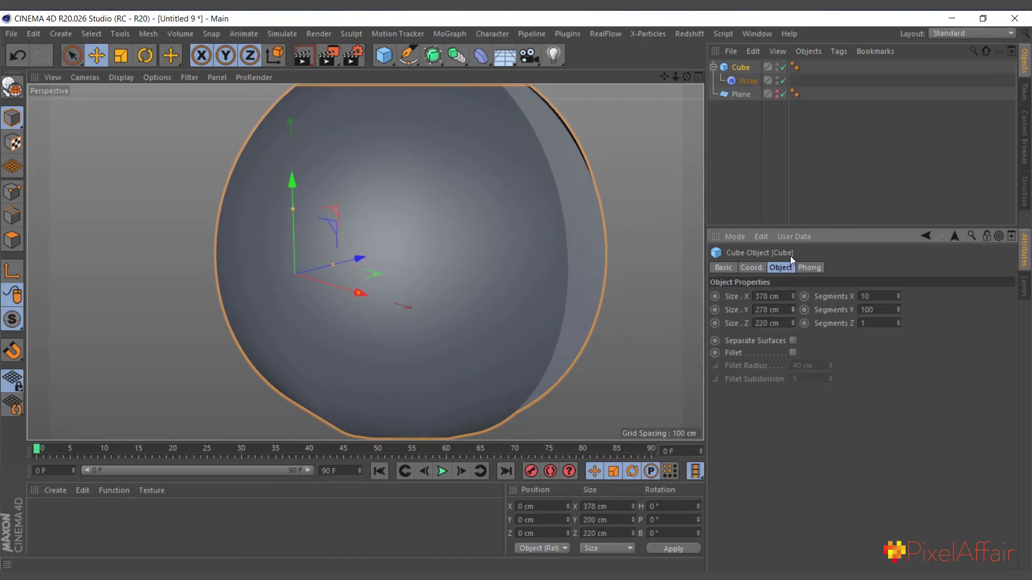
left_click(740, 79)
left_click_drag(741, 80, 742, 105)
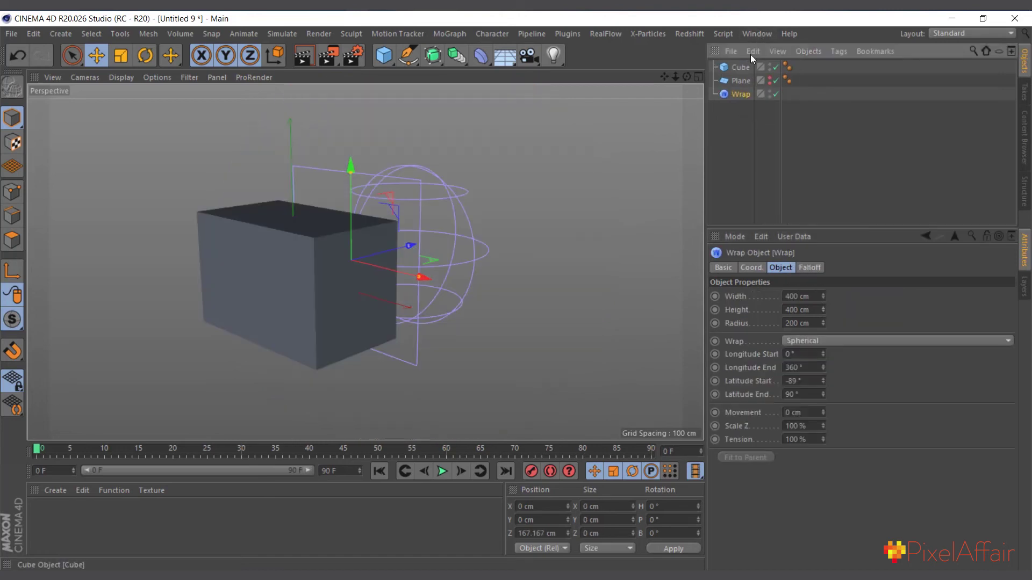
- Add a 3D MoText object and make the Wrap deformer a child of it
left_click(450, 34)
left_click(488, 245)
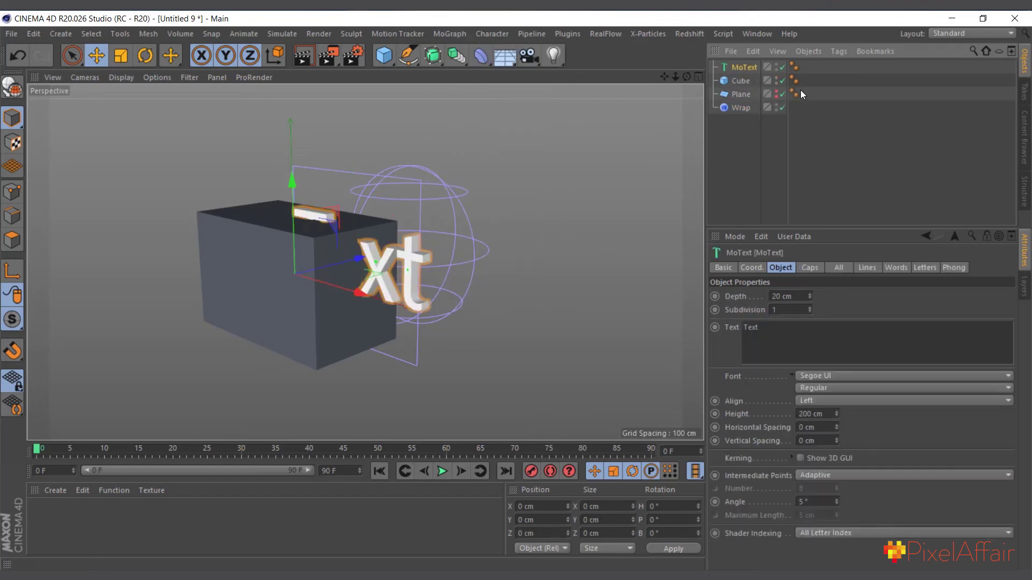
left_click_drag(749, 65, 748, 65)
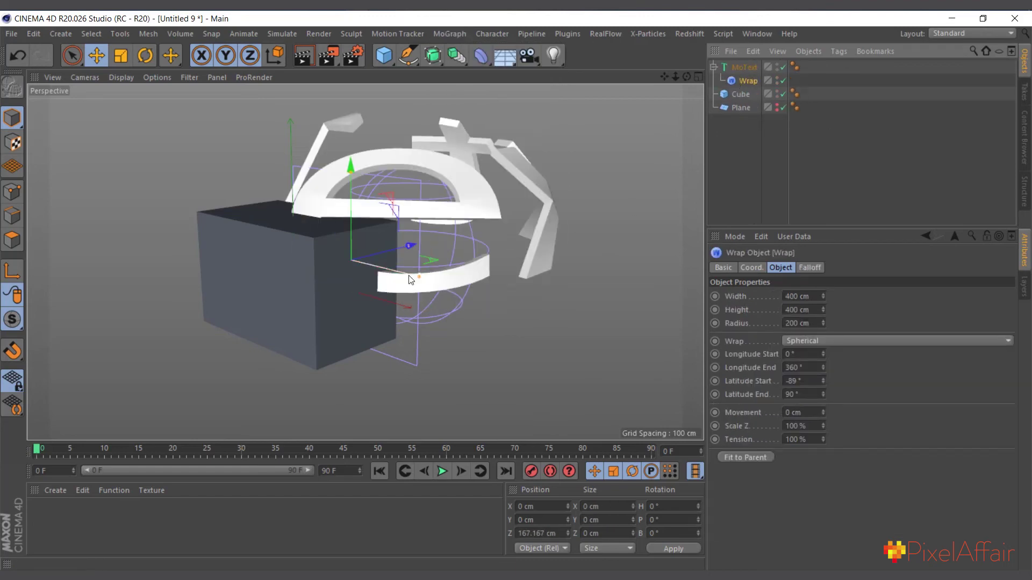
left_click(739, 68)
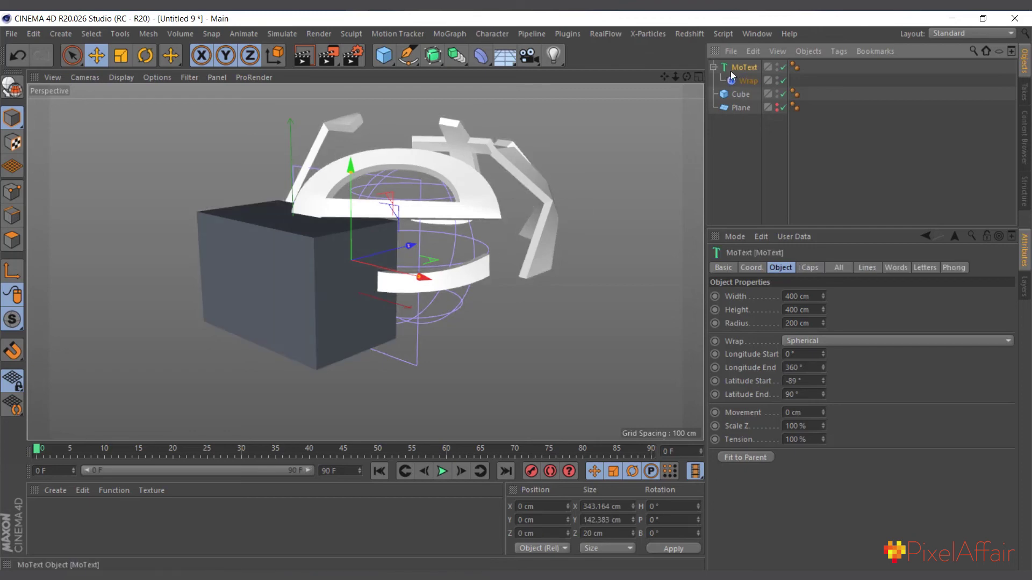
left_click(746, 80)
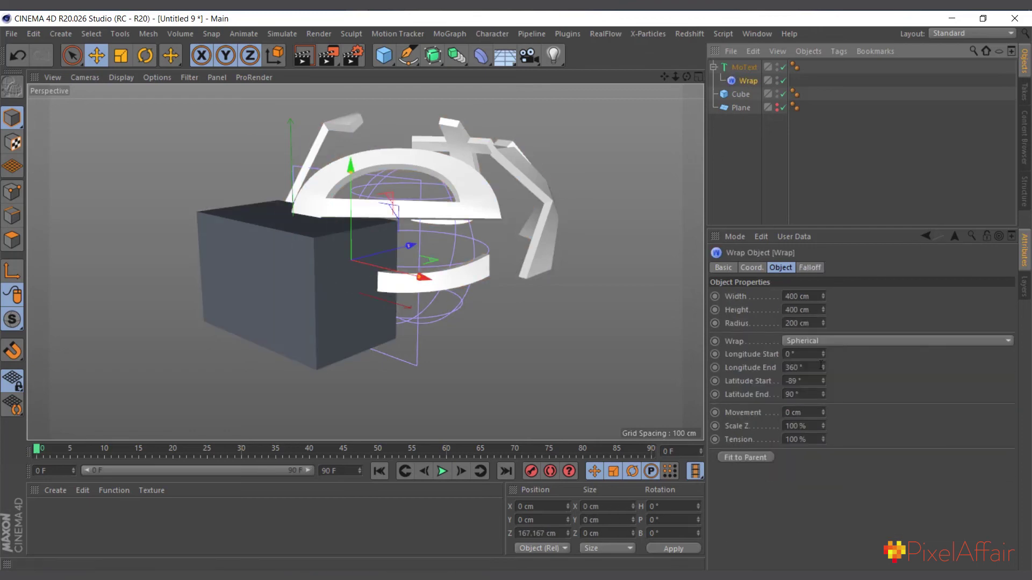
- Set Longitude End 230° and Latitude Start -56°, hide the Cube, and shift Wrap along X
left_click_drag(823, 366, 801, 456)
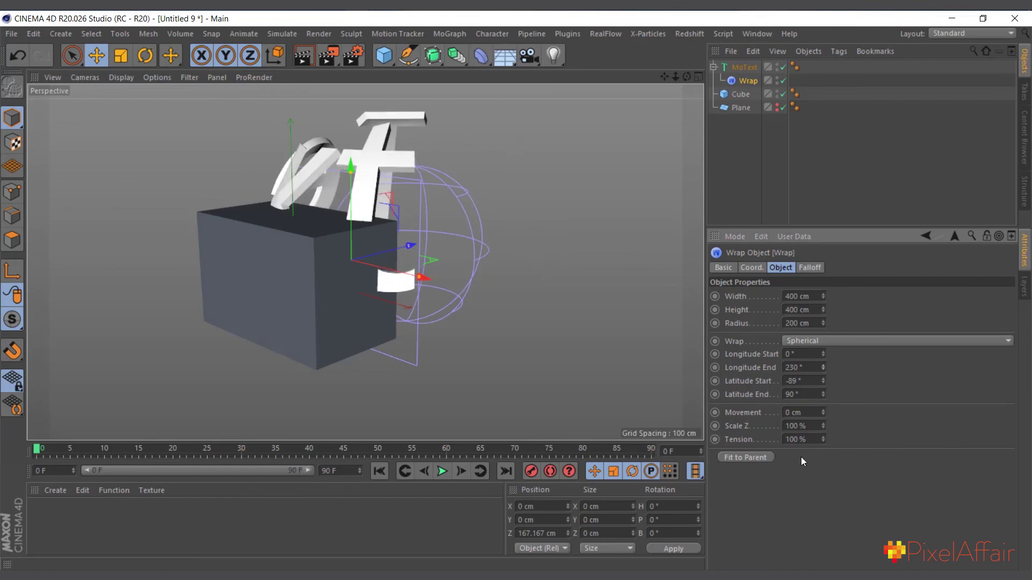
mouse_move(823, 383)
left_mouse_down()
mouse_move(820, 392)
mouse_move(820, 357)
mouse_move(820, 369)
left_mouse_up()
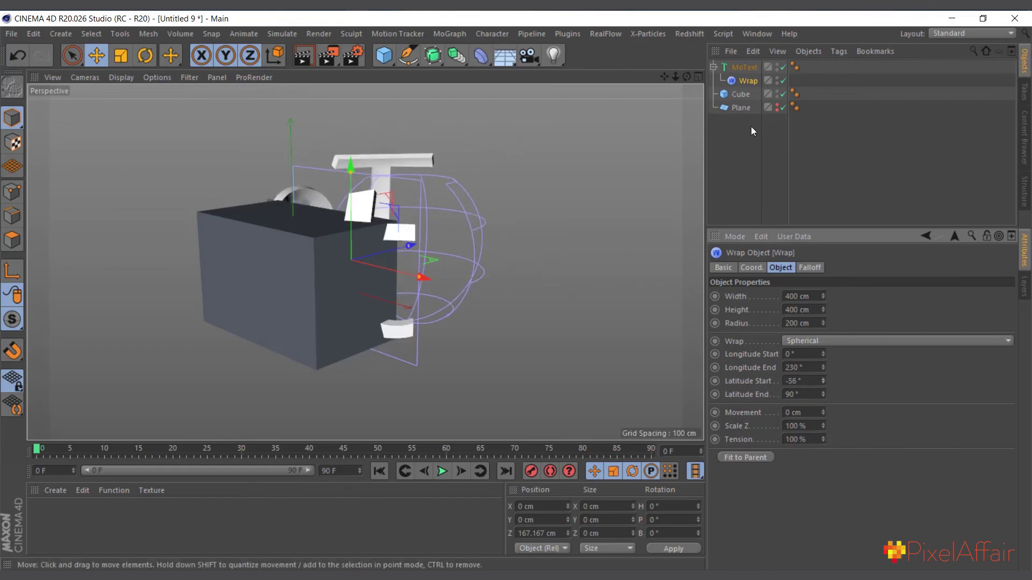
left_click(783, 95)
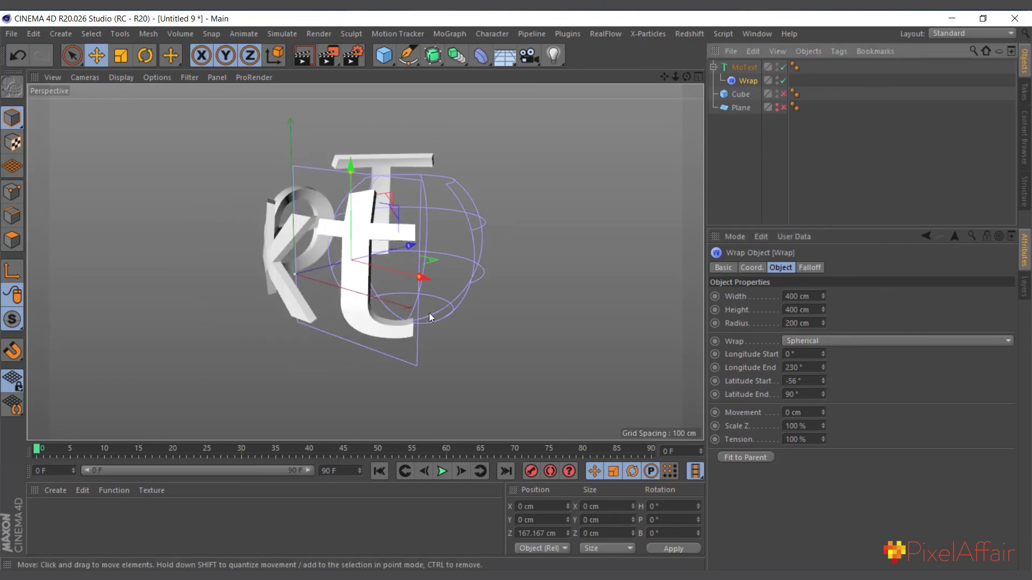
left_click_drag(687, 76, 570, 96)
left_click_drag(333, 288, 356, 286)
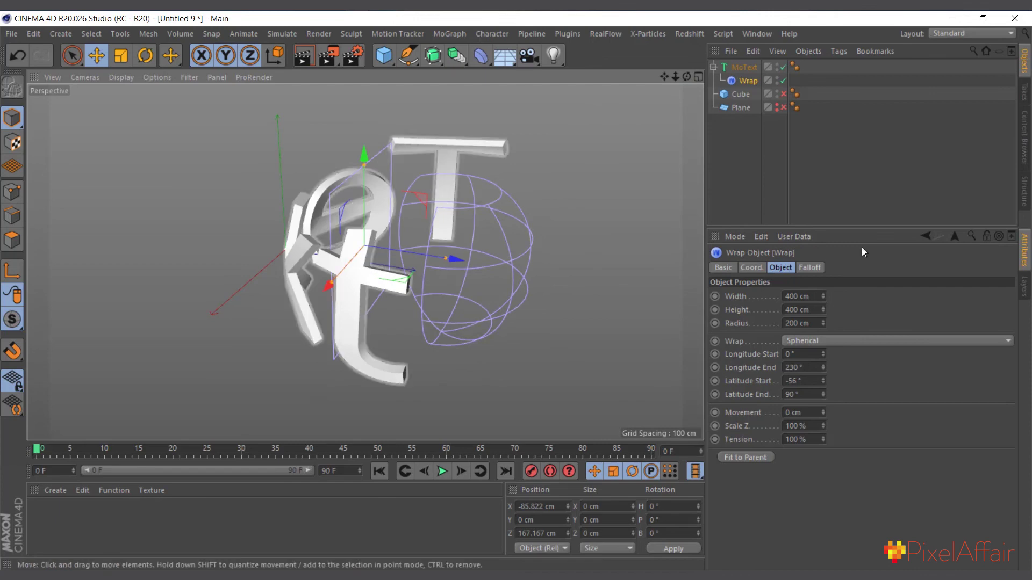